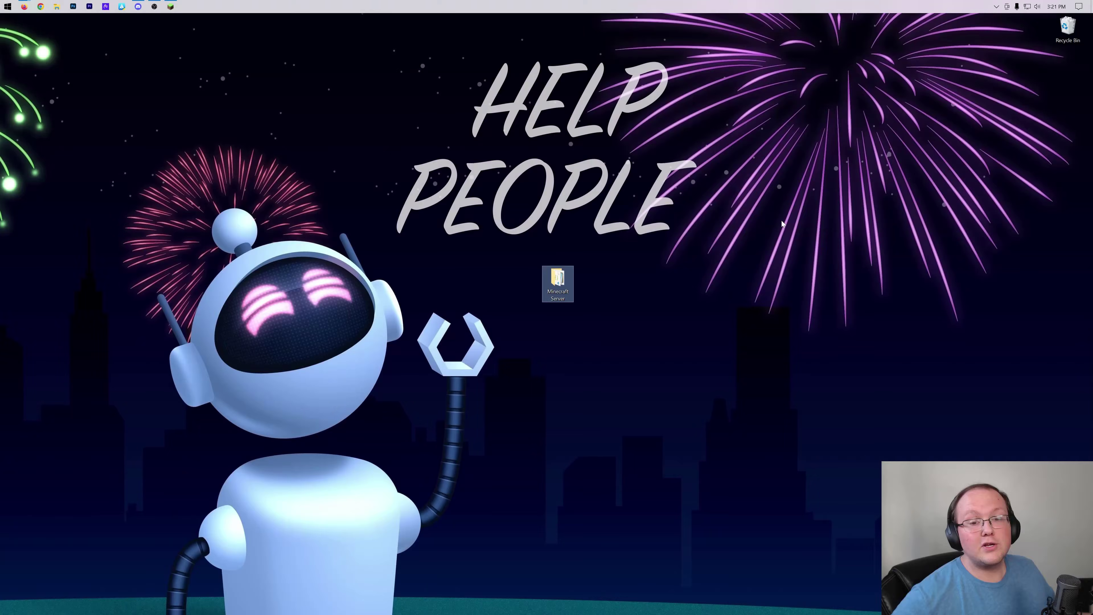
# Step: Open the Minecraft Server folder on the desktop
pyautogui.doubleClick(567, 291)
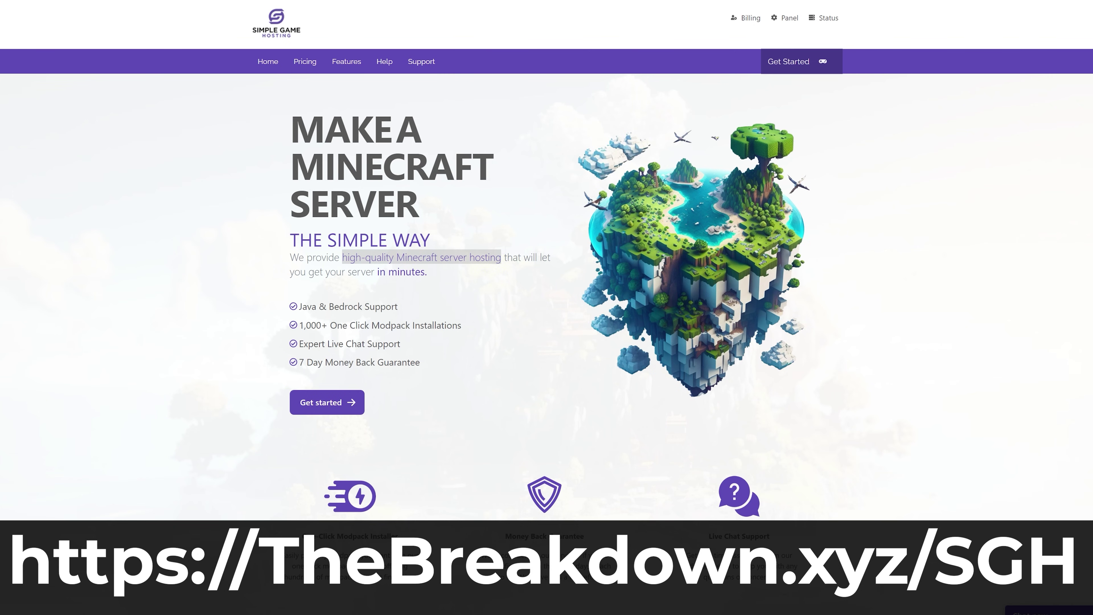
# Step: Choose version DawnCraft - 1.27_hf for the DawnCraft modpack in the hosting panel and start its installation
pyautogui.scroll(-5, 423, 345)
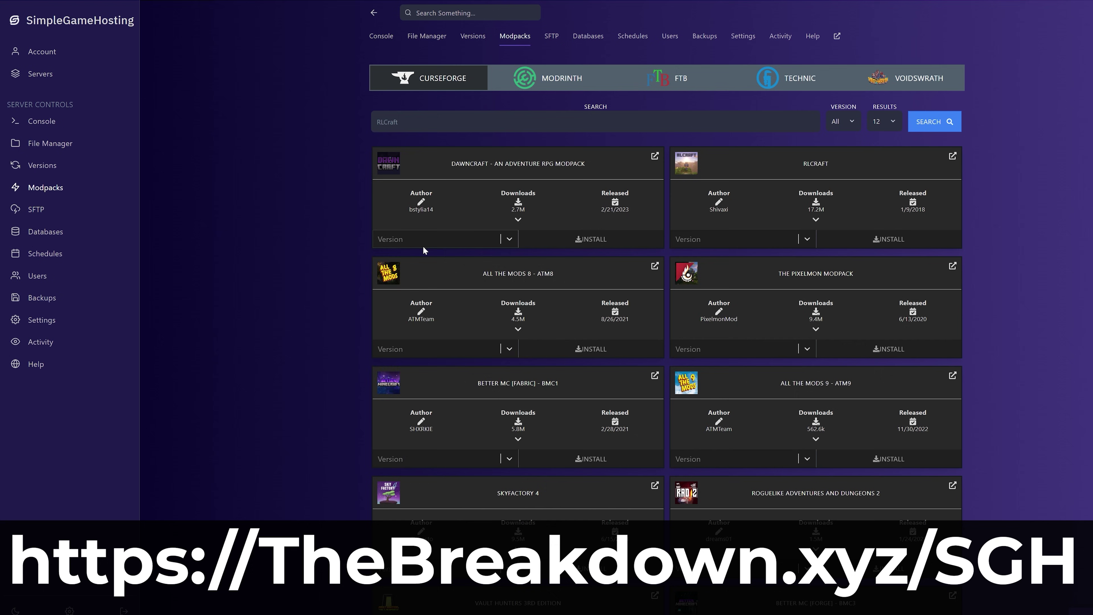
pyautogui.click(423, 243)
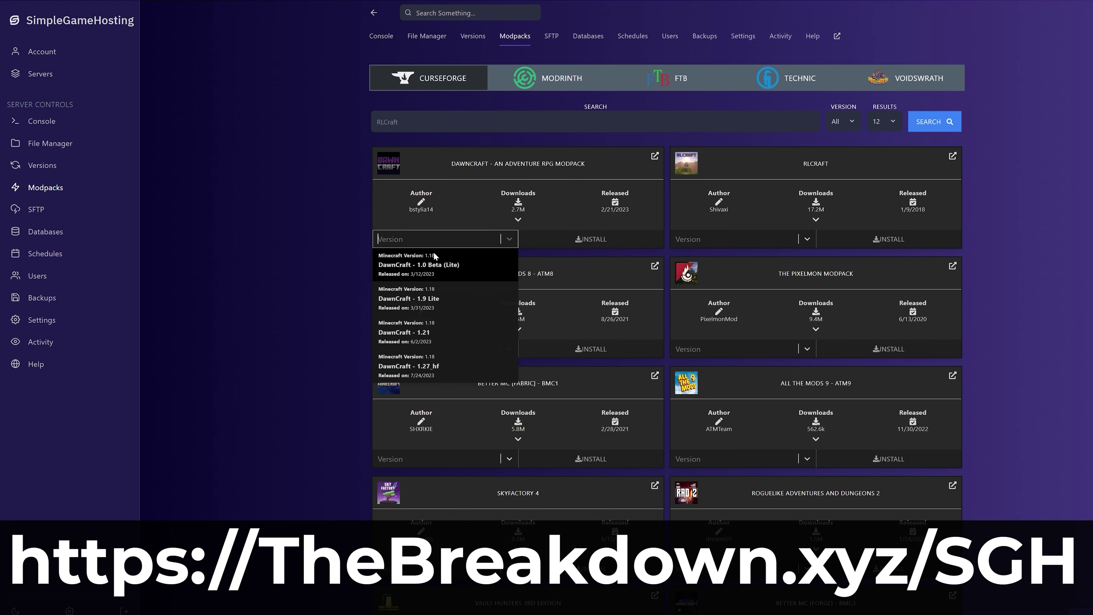
pyautogui.click(437, 369)
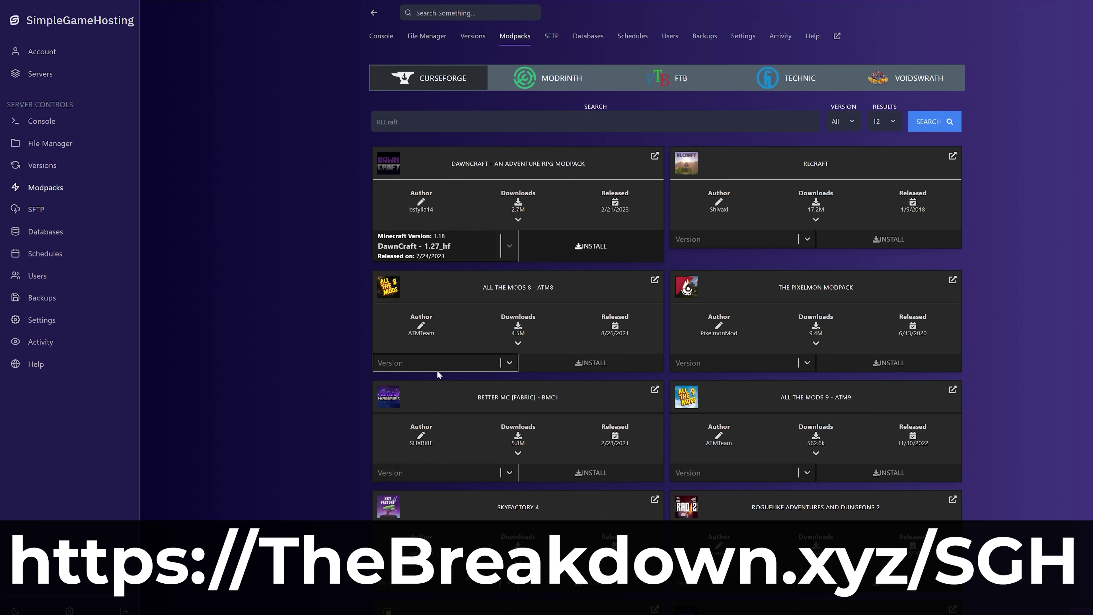
pyautogui.click(570, 248)
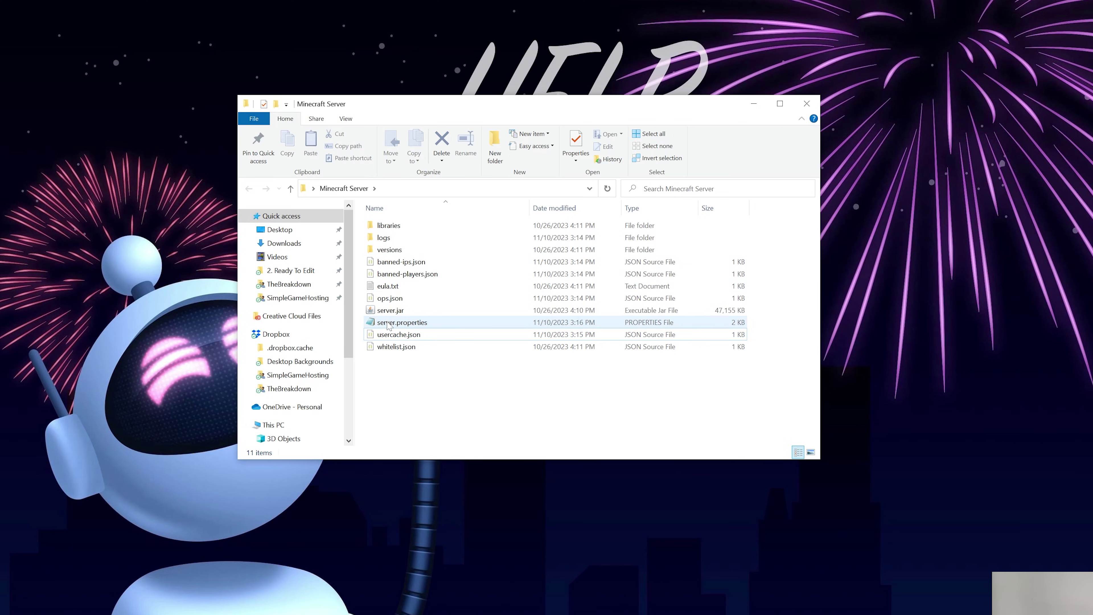
# Step: Set hardcore to true in the server.properties file and save it
pyautogui.doubleClick(396, 322)
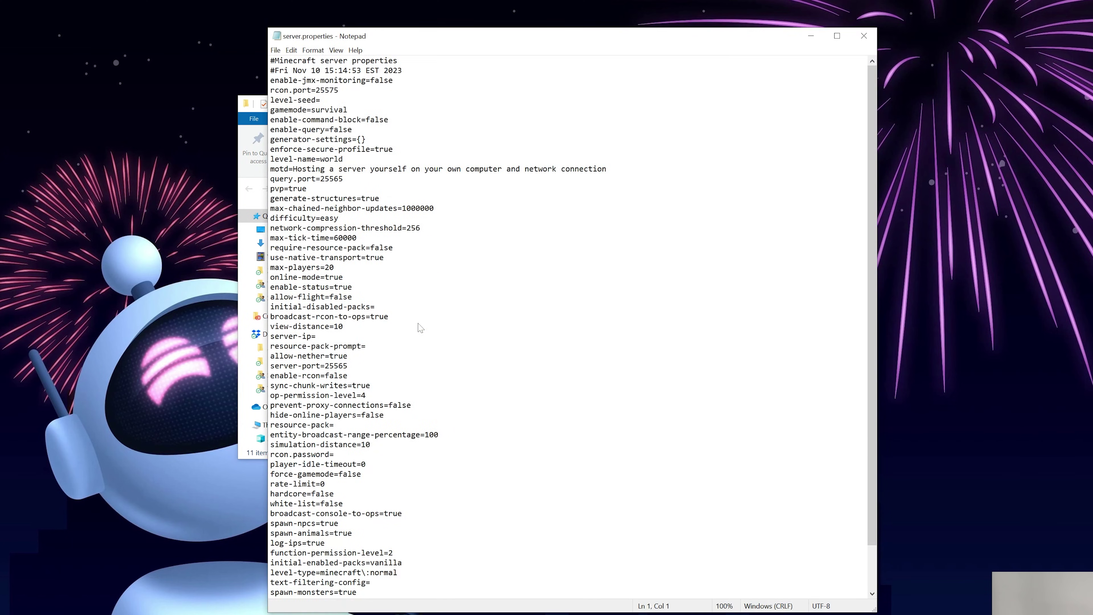
pyautogui.scroll(-2, 420, 328)
pyautogui.moveTo(334, 444)
pyautogui.mouseDown()
pyautogui.moveTo(270, 434)
pyautogui.moveTo(270, 444)
pyautogui.moveTo(325, 444)
pyautogui.mouseUp()
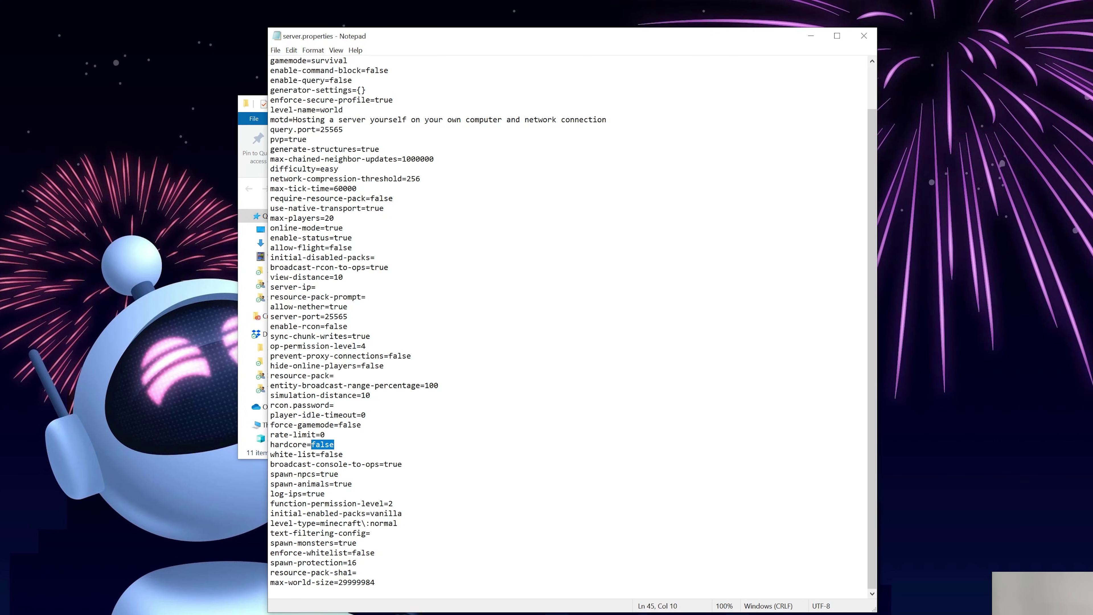
pyautogui.write('true')
pyautogui.click(276, 49)
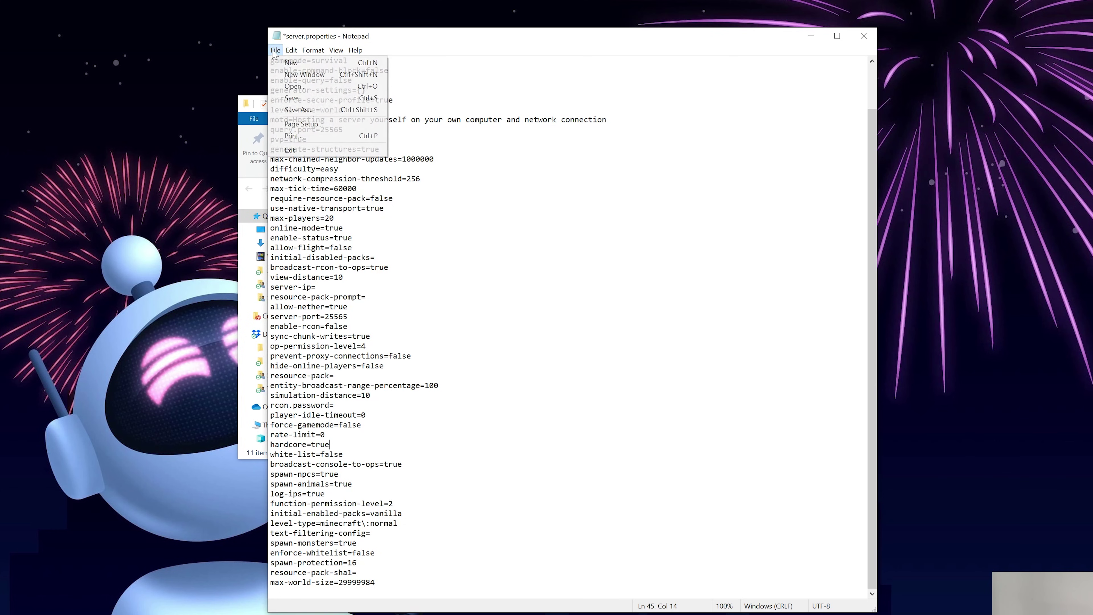
pyautogui.click(284, 98)
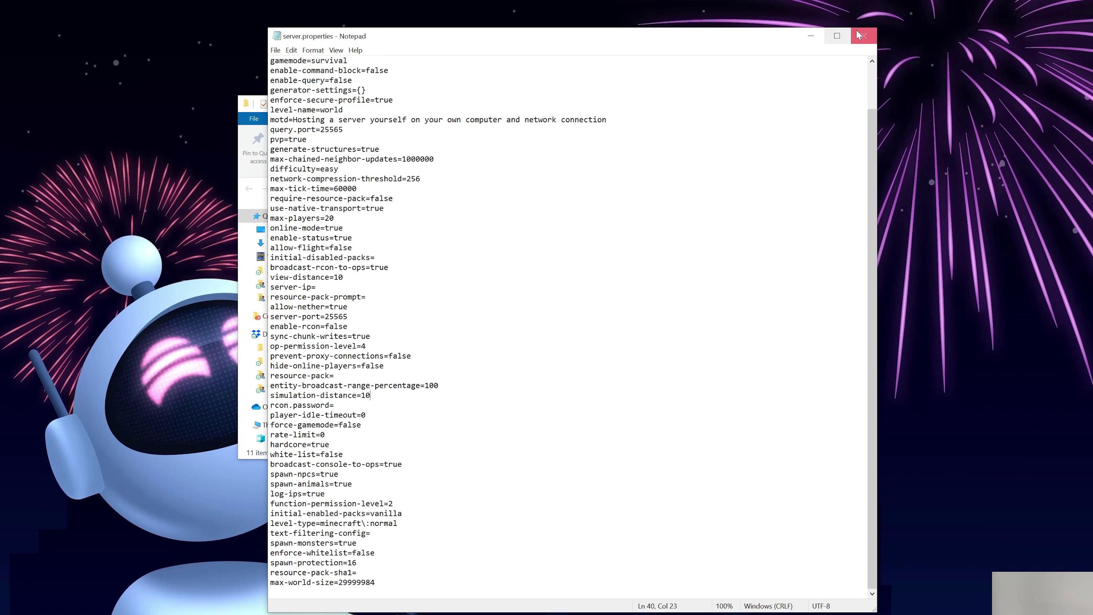
pyautogui.click(863, 36)
# Step: Start the Minecraft server by running server.jar from the server folder
pyautogui.click(393, 300)
pyautogui.click(396, 310)
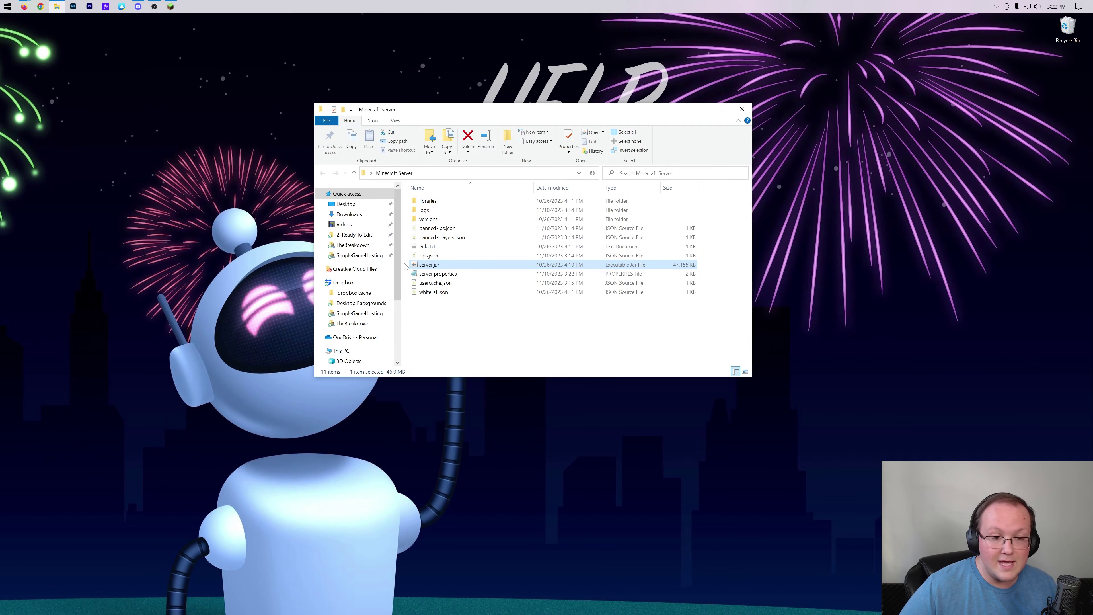
pyautogui.doubleClick(445, 266)
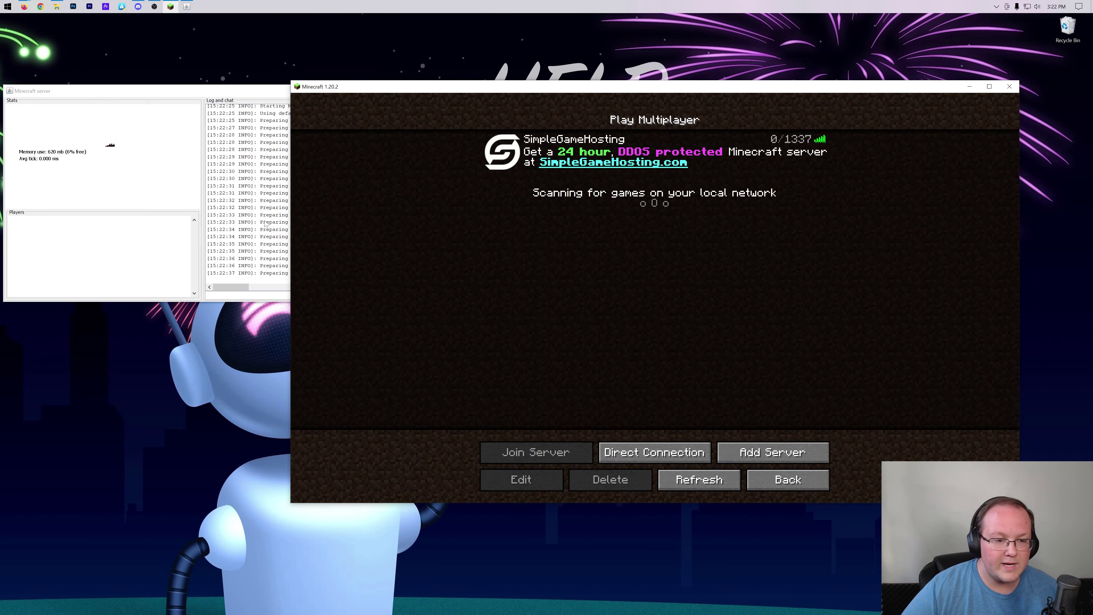
pyautogui.click(263, 231)
# Step: Join the server in Minecraft through a direct connection to localhost
pyautogui.click(540, 267)
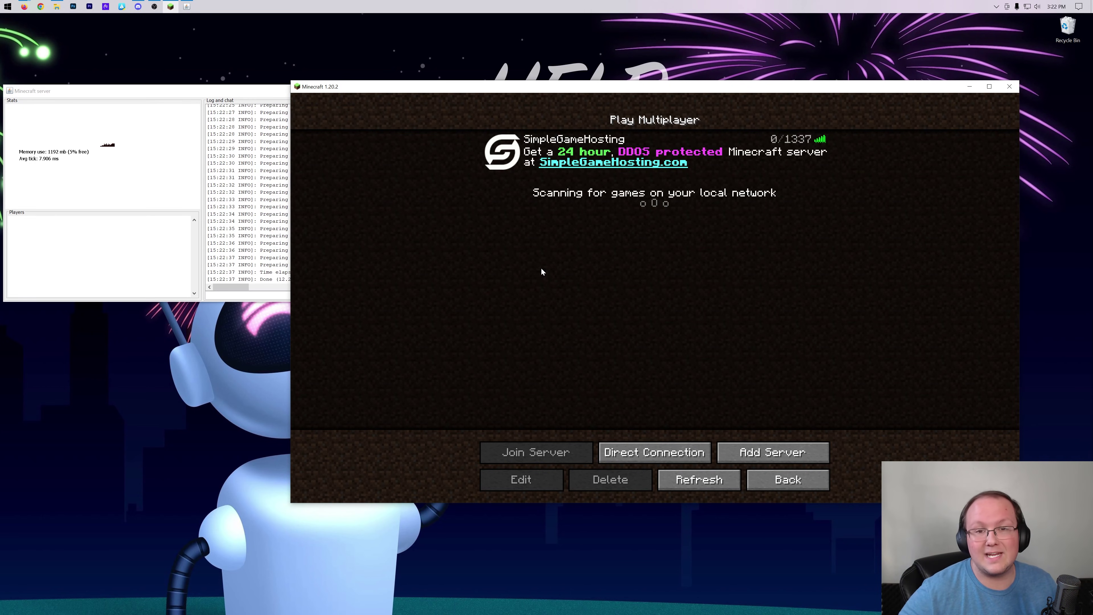
pyautogui.click(654, 452)
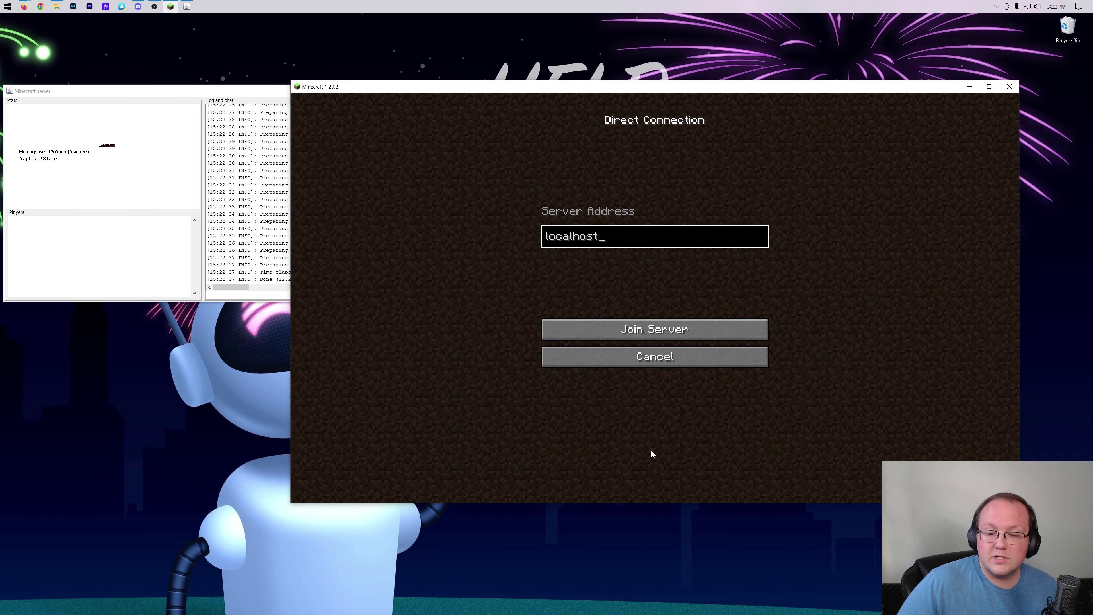
pyautogui.click(637, 336)
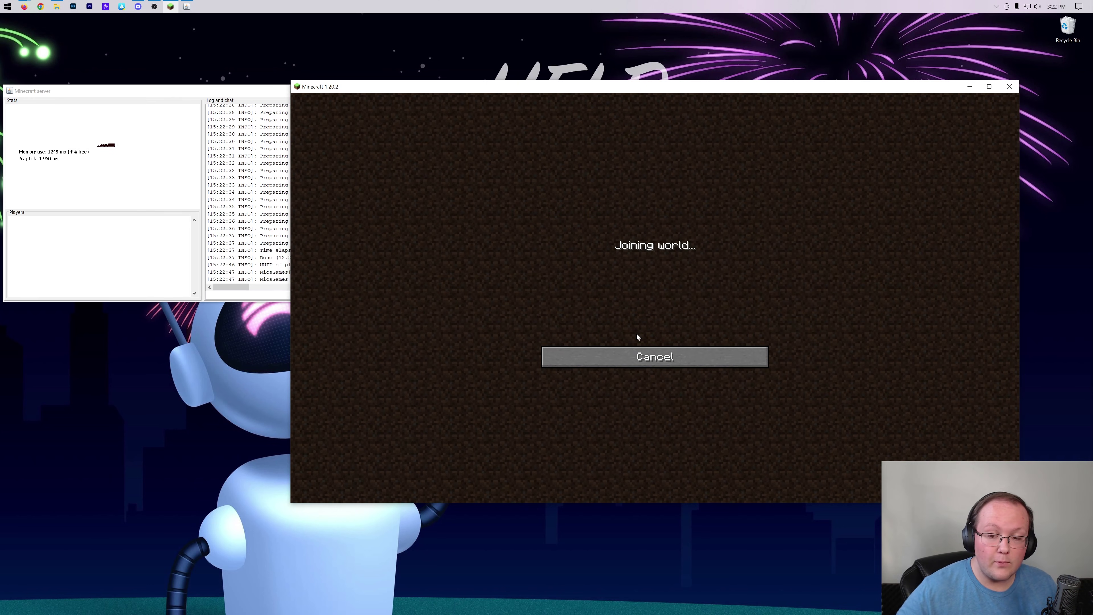
# Step: Pause the game and run the gamemode creative command for the connected player in the server console
pyautogui.press('Escape')
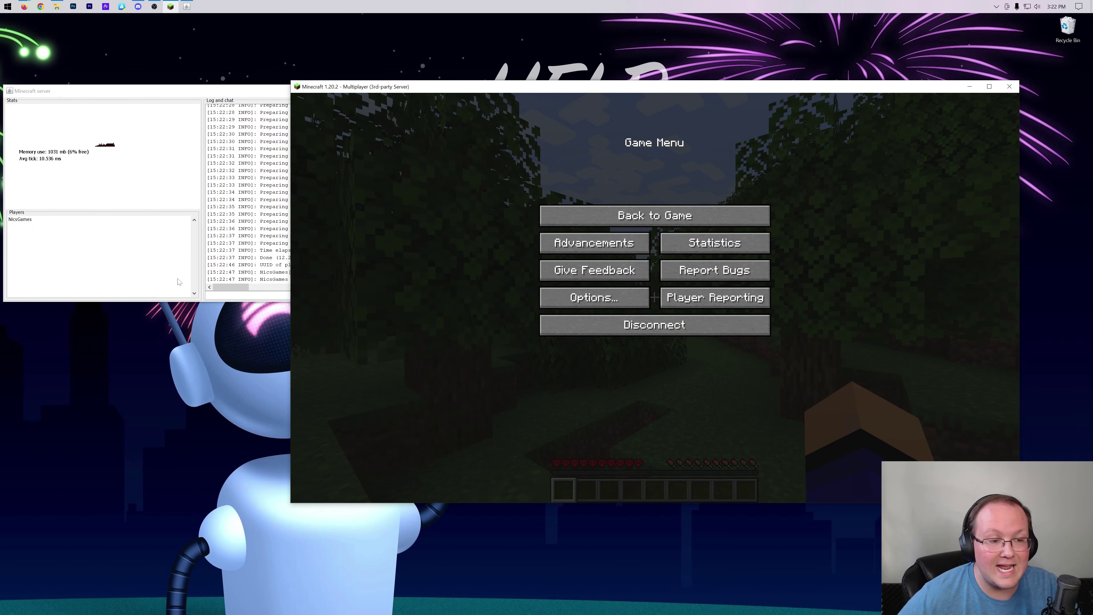
pyautogui.click(233, 289)
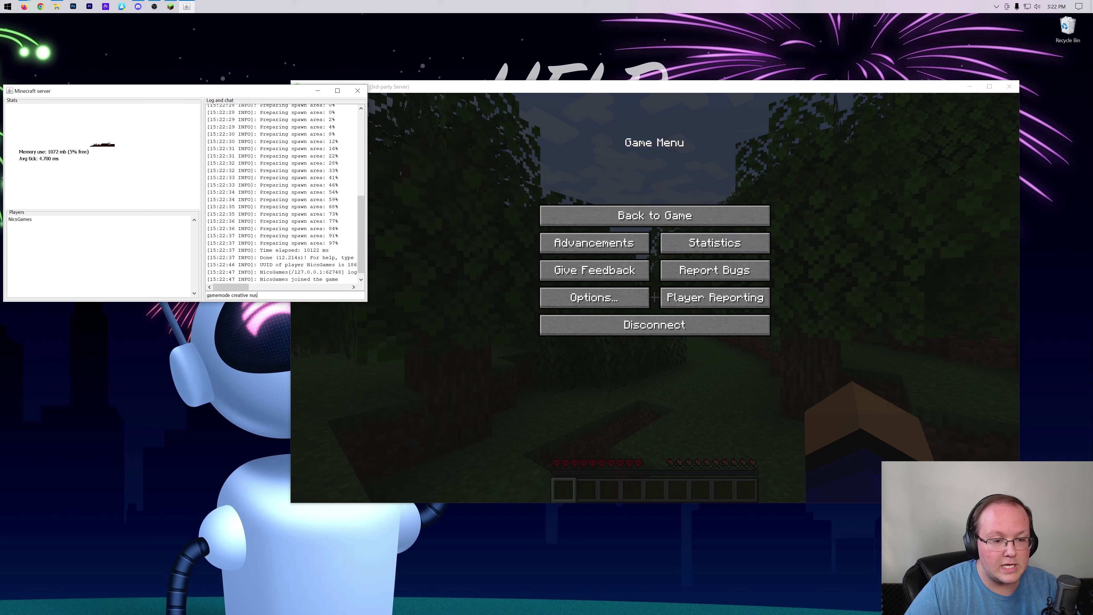
pyautogui.write('gamemode creative nicsgames')
pyautogui.press('Return')
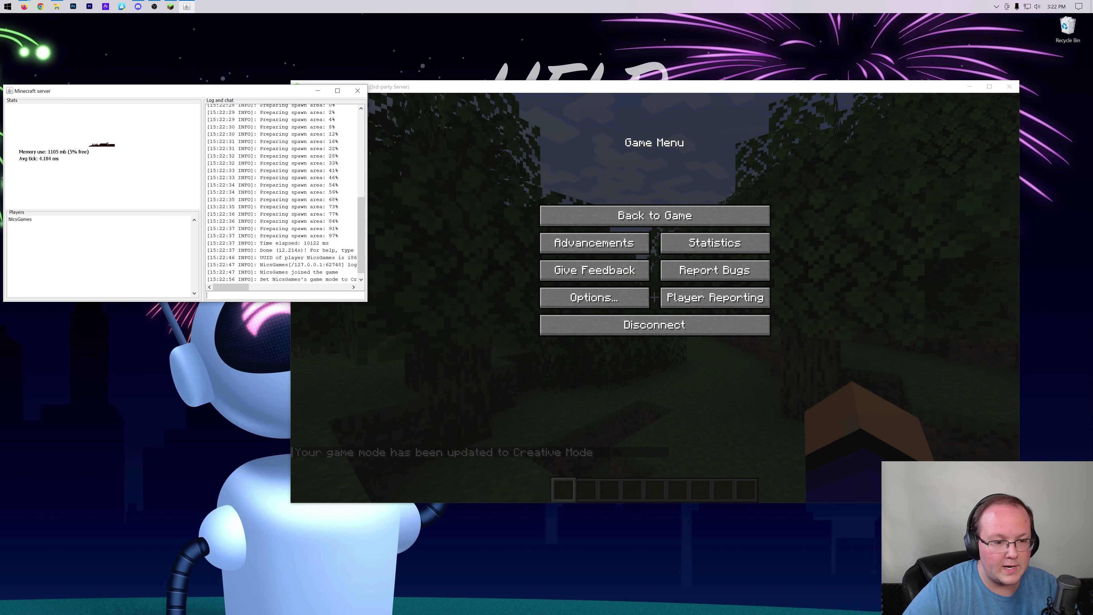
# Step: Return to the game and fly the player high above the forest
pyautogui.click(532, 354)
pyautogui.press('Escape')
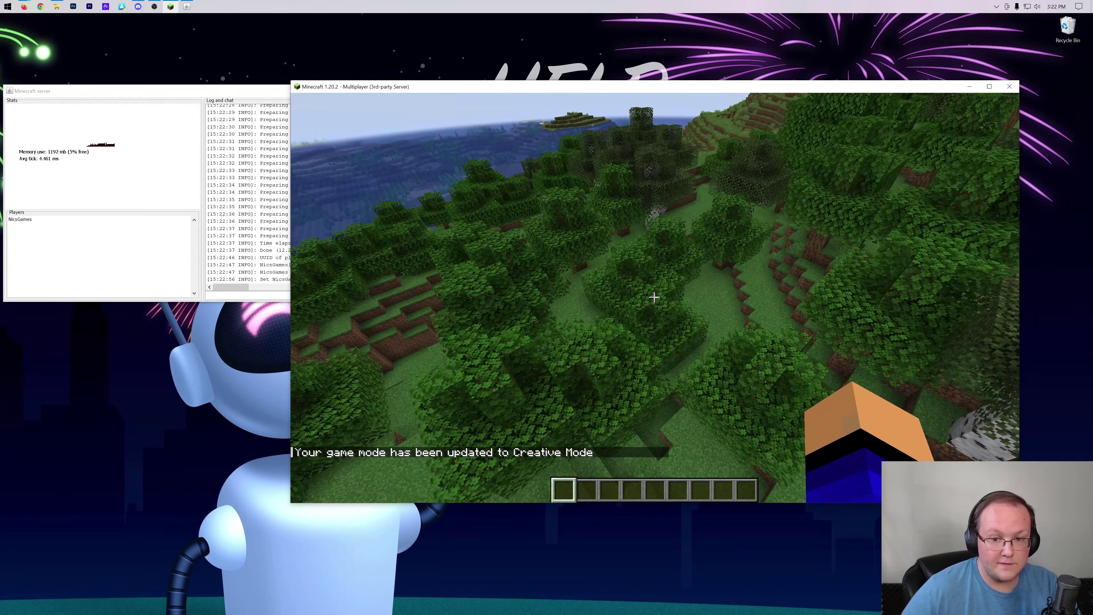
pyautogui.press('space')
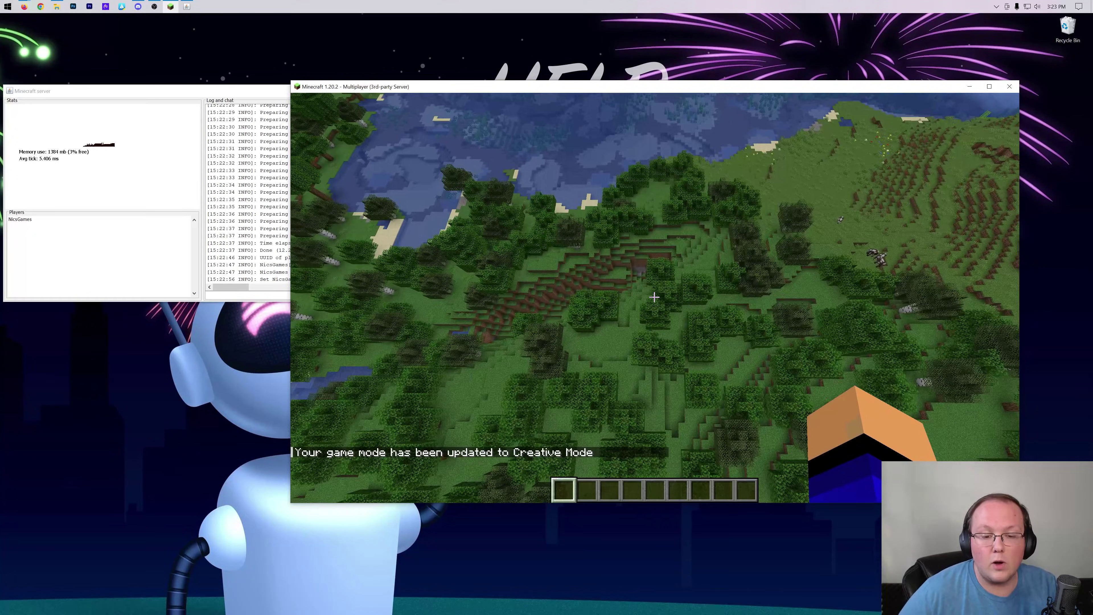
# Step: Try to put the player in survival from the server console, with the player name before the mode in the gamemode command
pyautogui.press('t')
pyautogui.click(257, 294)
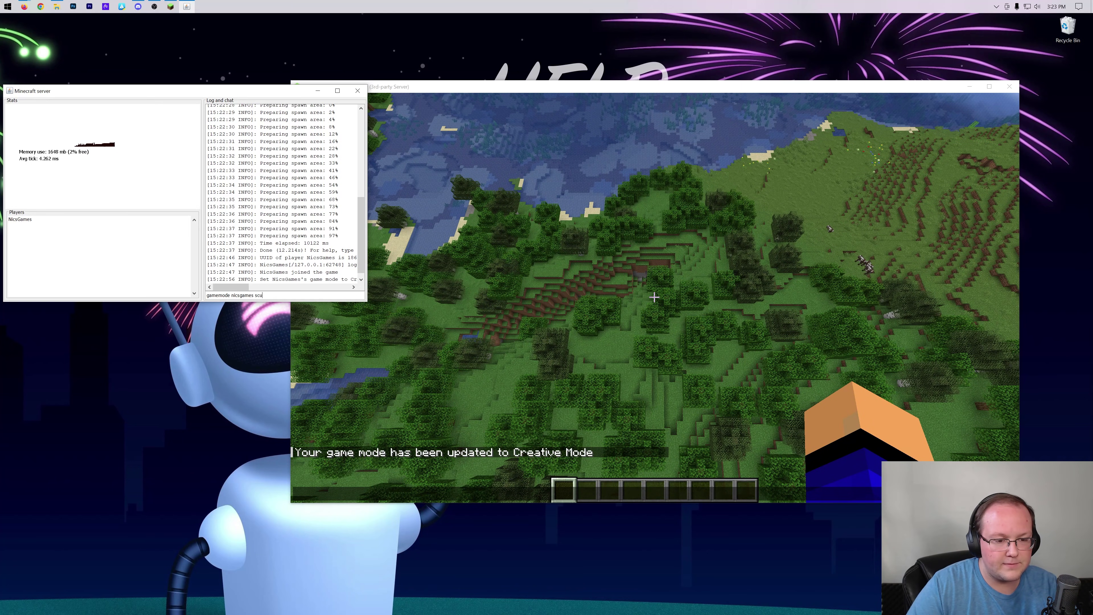
pyautogui.write('l')
pyautogui.press('Return')
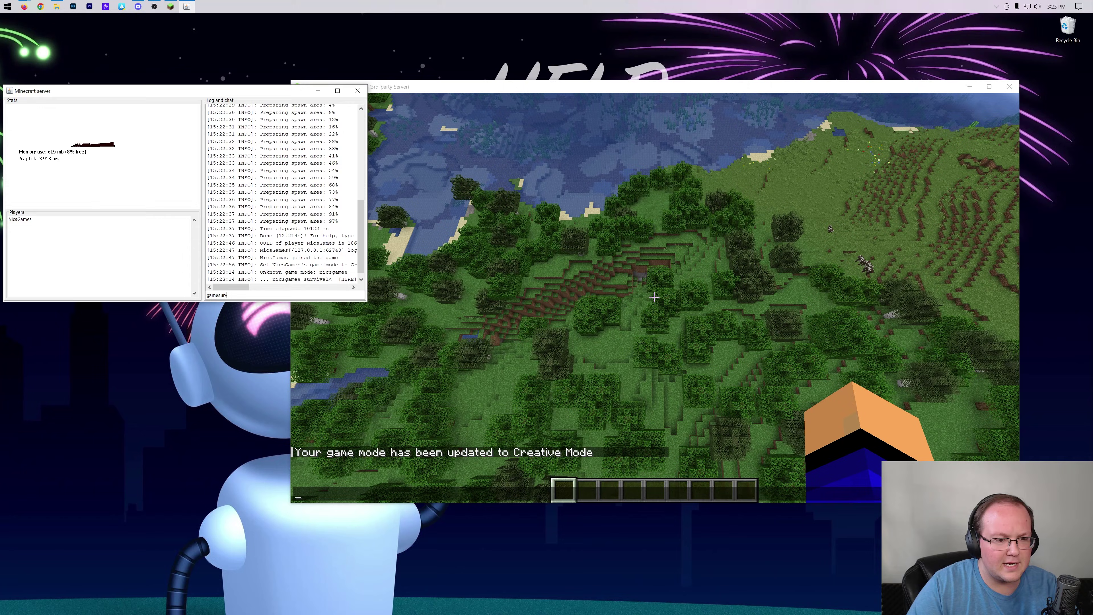
# Step: Run the gamemode survival command in the server console with the player name after the mode
pyautogui.write('game')
pyautogui.write('mode survival nicsgames')
pyautogui.press('Return')
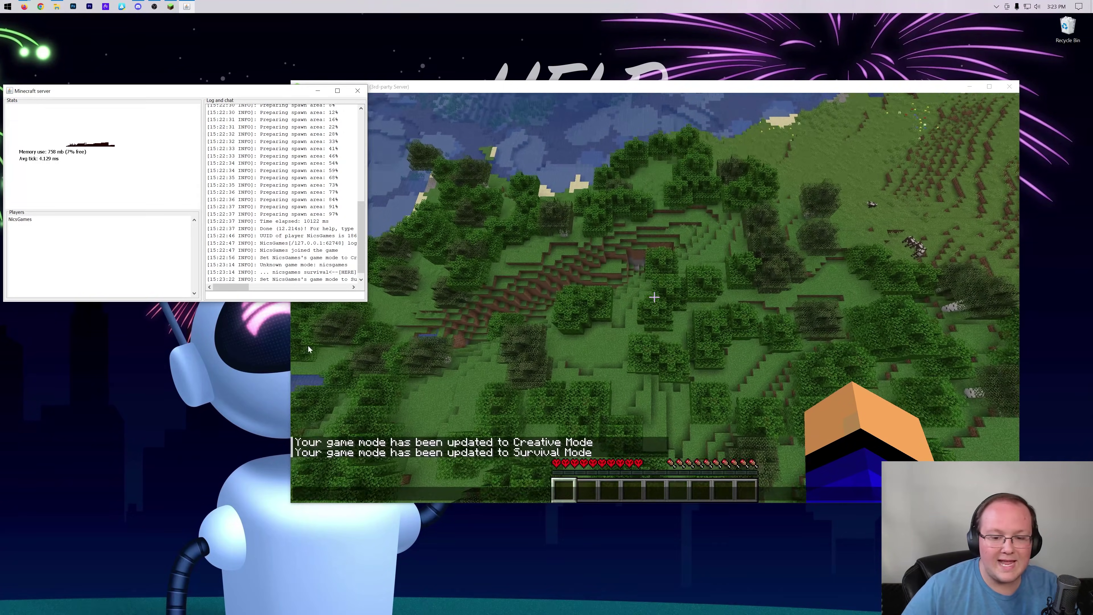
# Step: Return to the game and let the player fall to the ground
pyautogui.click(308, 346)
pyautogui.press('Escape')
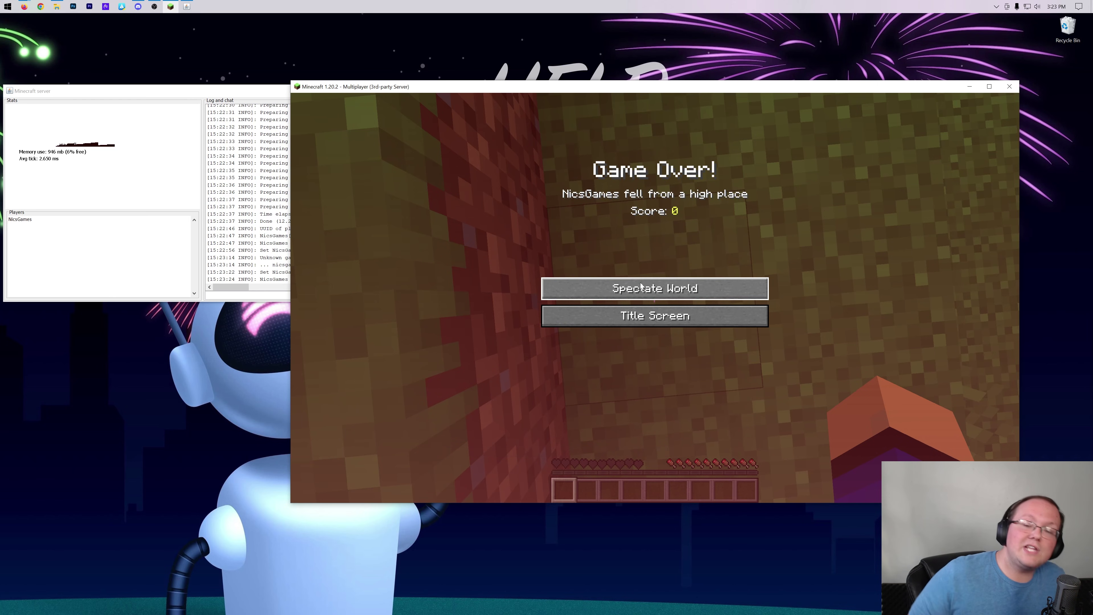
# Step: Spectate the world after the player's death and fly around above the forest
pyautogui.click(645, 288)
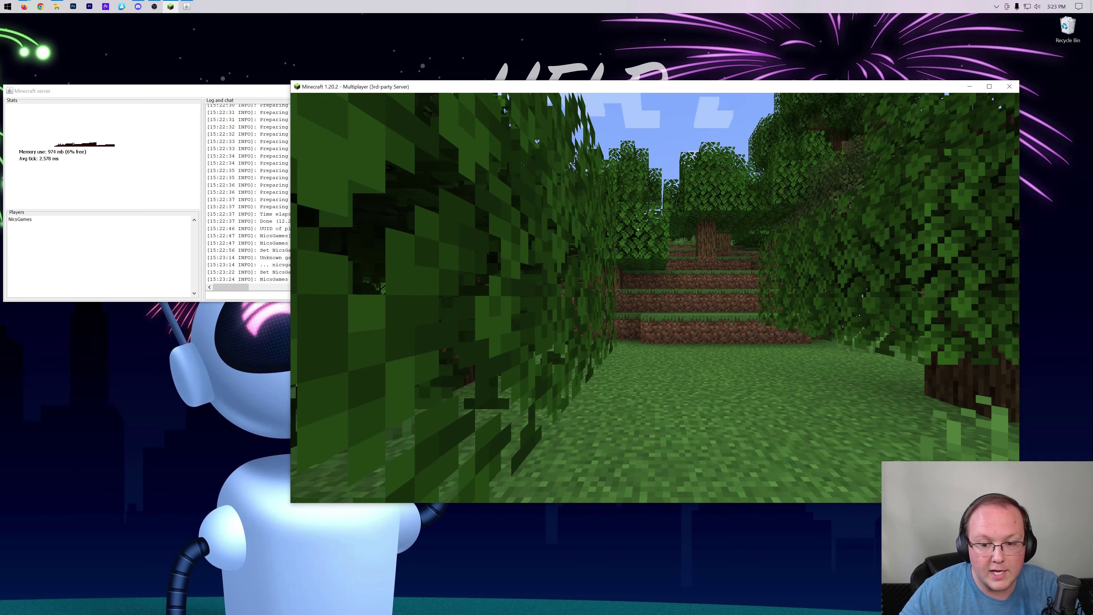
pyautogui.press('space')
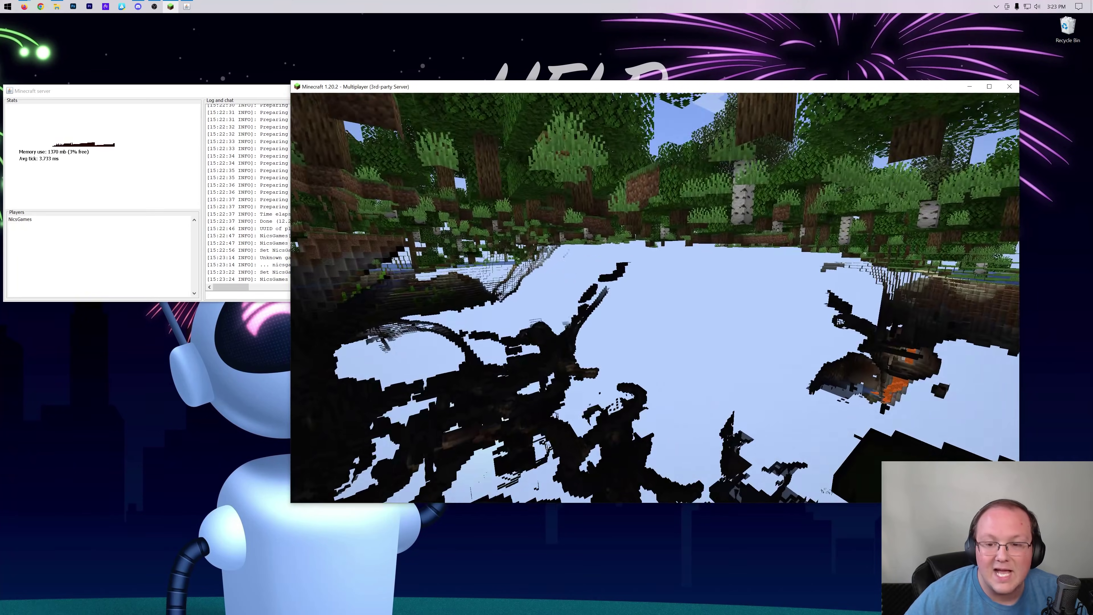
pyautogui.press('w')
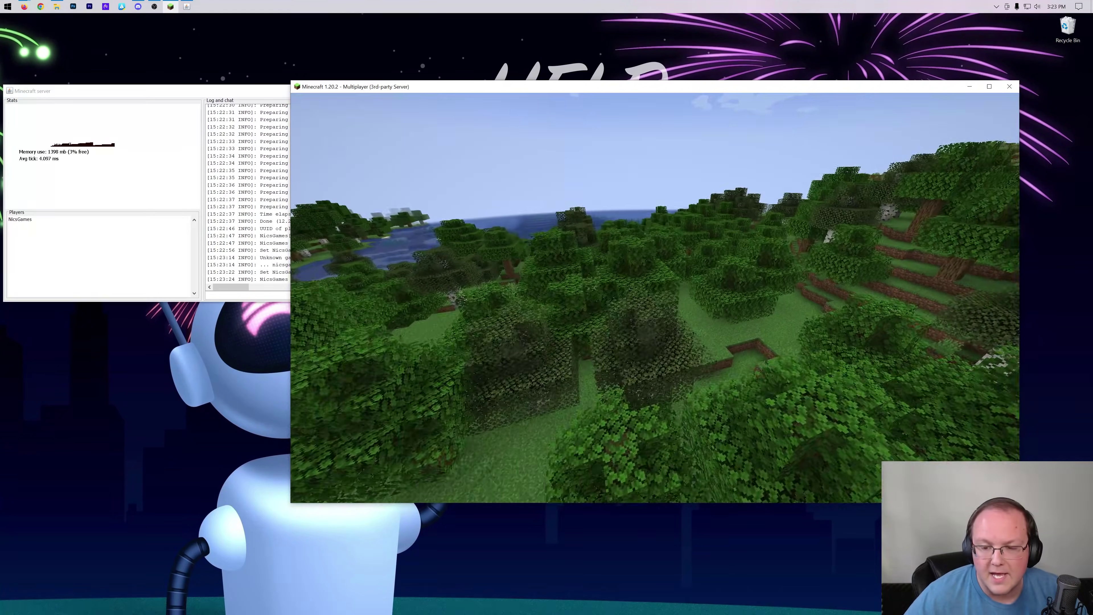
pyautogui.press('w')
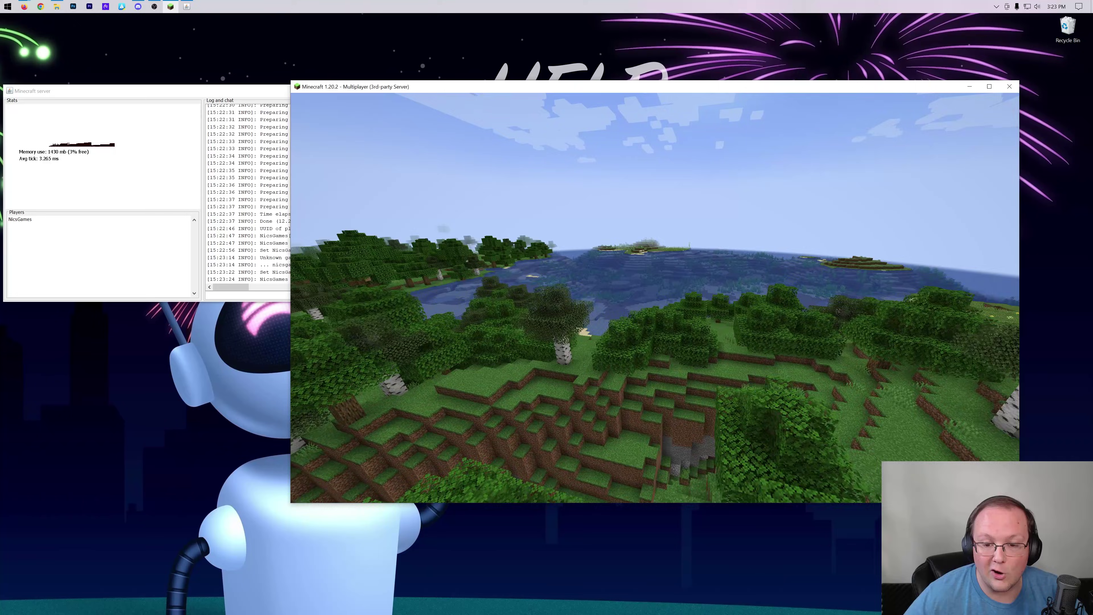
pyautogui.press('w')
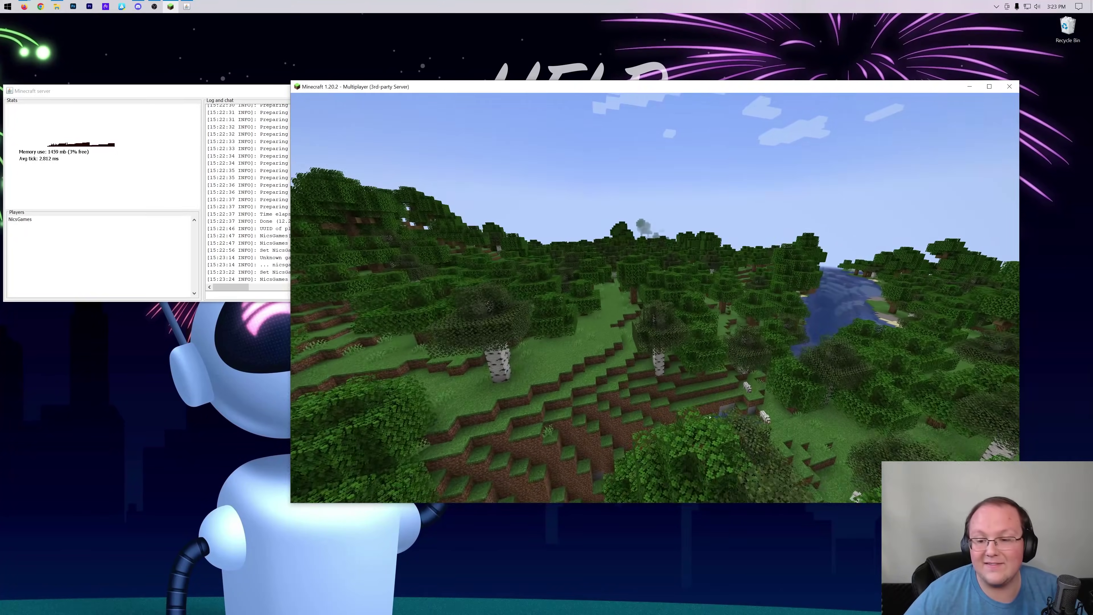
pyautogui.press('space')
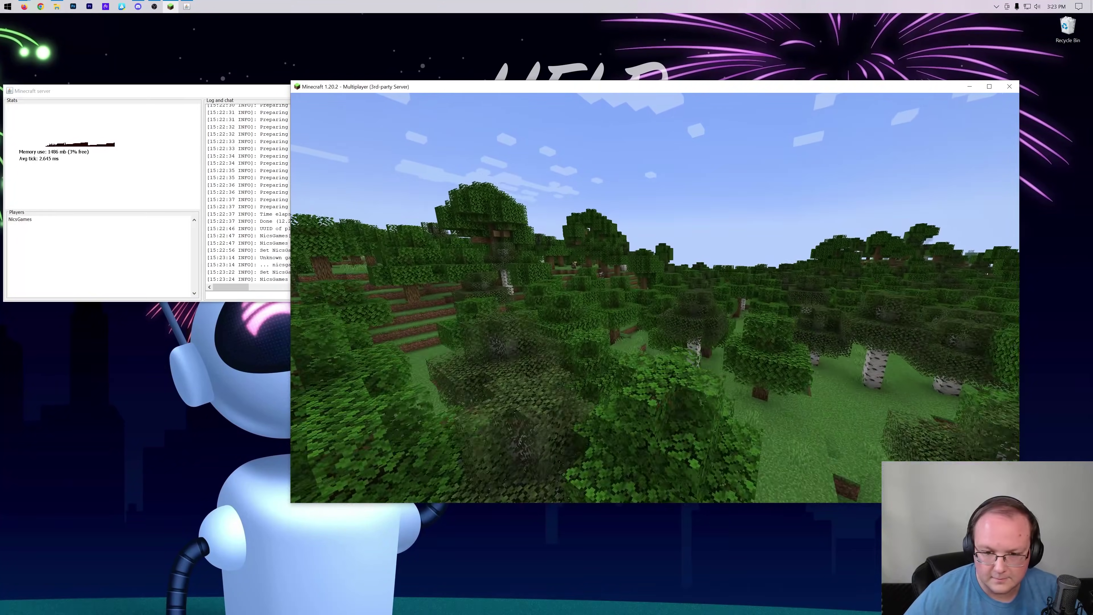
# Step: Shut down the server by running the stop command in its console
pyautogui.press('t')
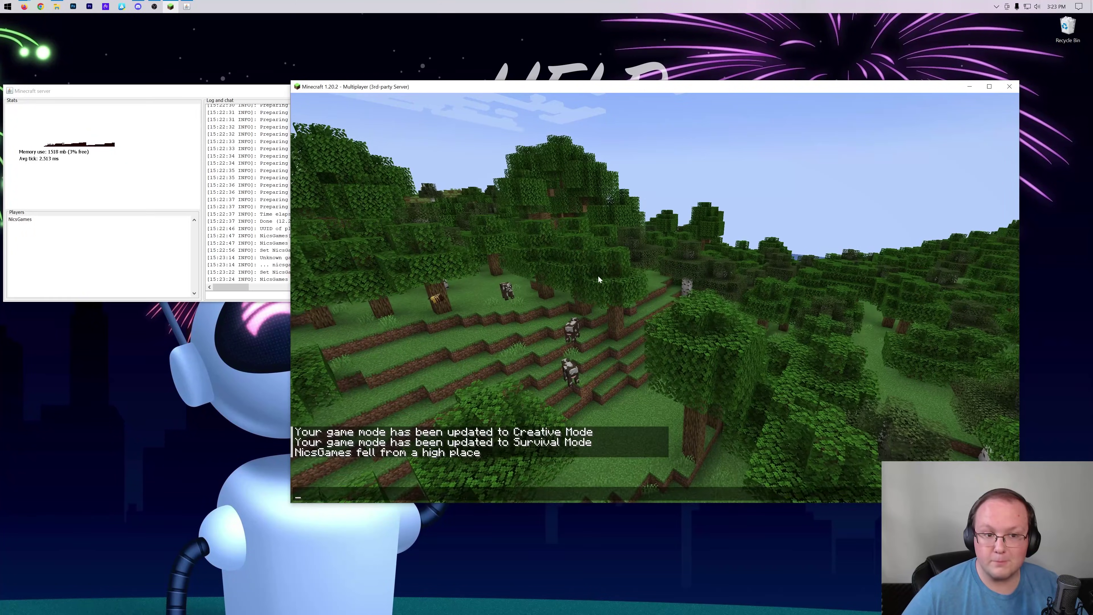
pyautogui.click(241, 295)
pyautogui.write('stop')
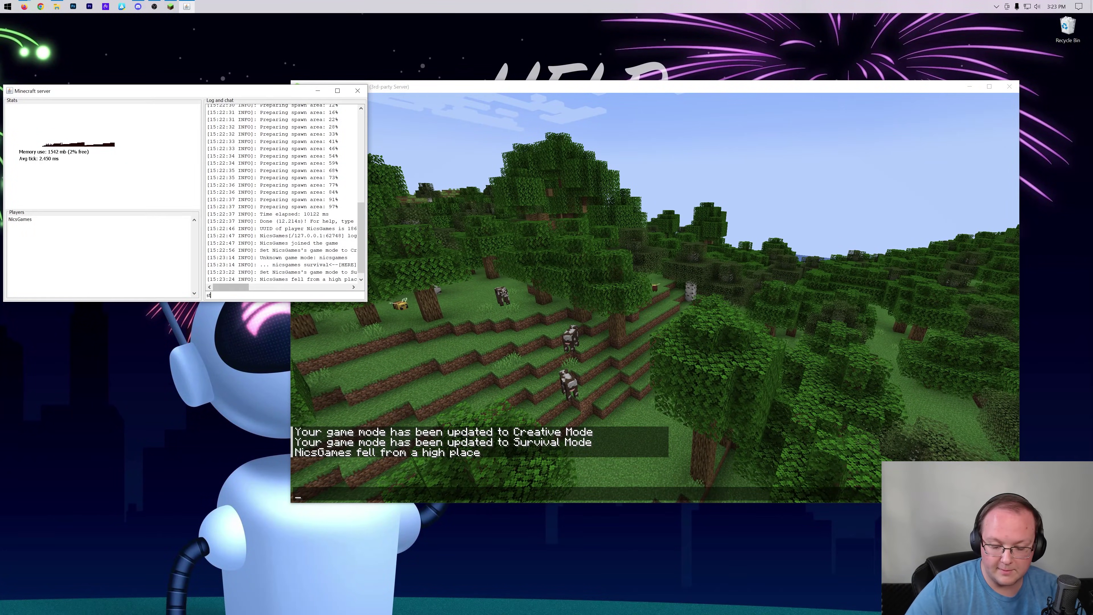
pyautogui.press('Return')
# Step: Reopen server.properties from the Minecraft Server folder and set hardcore to false
pyautogui.click(52, 4)
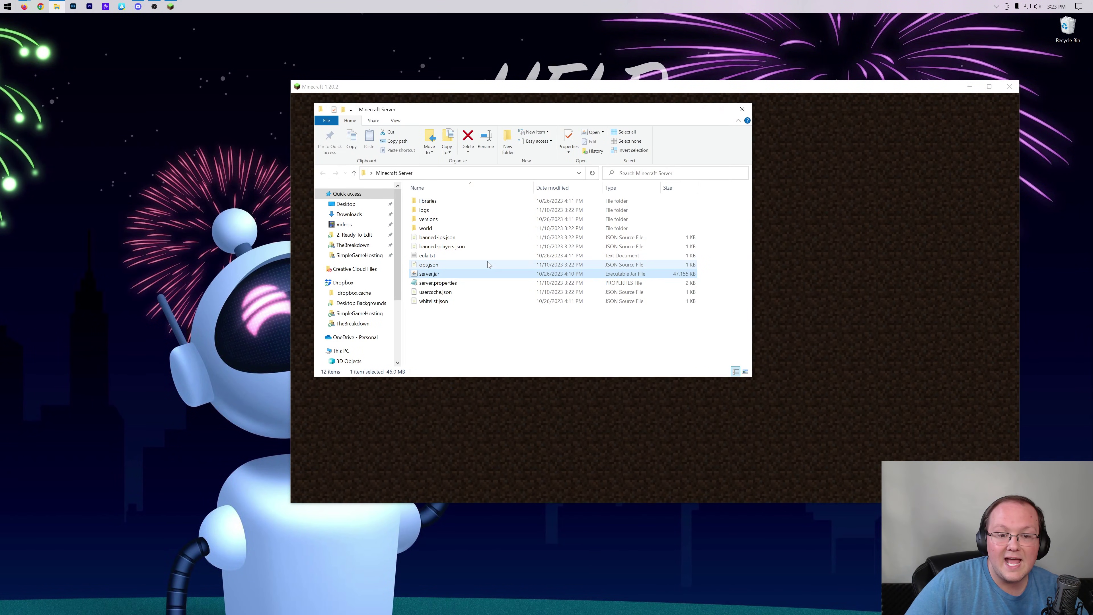
pyautogui.click(459, 291)
pyautogui.doubleClick(461, 286)
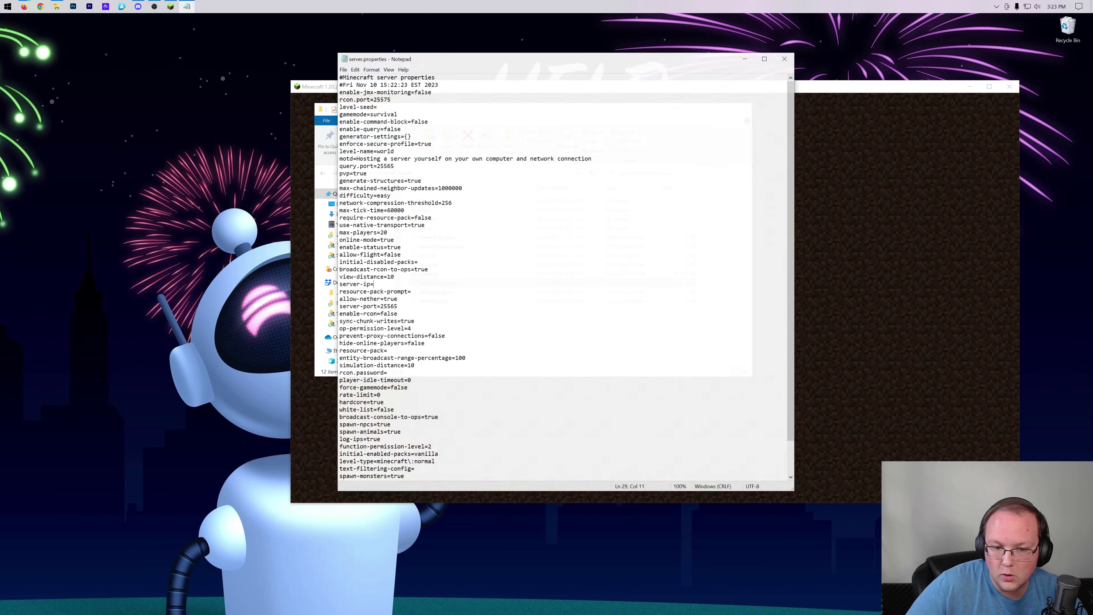
pyautogui.click(462, 285)
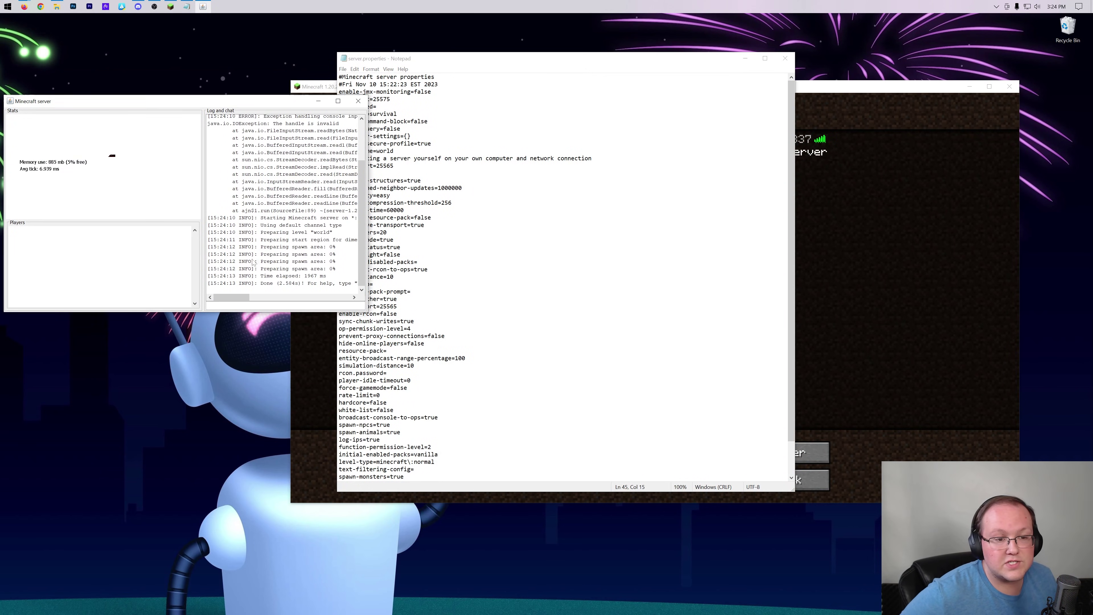
pyautogui.moveTo(388, 403); pyautogui.dragTo(339, 402)
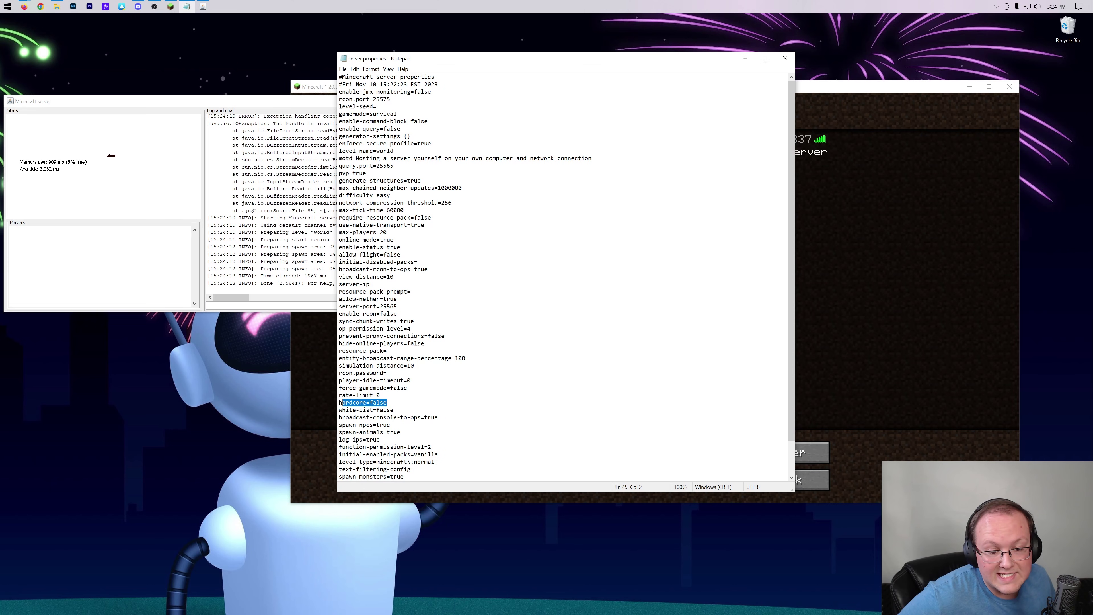
# Step: Switch to Minecraft, join the localhost server through a direct connection and move forward in the world
pyautogui.click(320, 398)
pyautogui.click(671, 448)
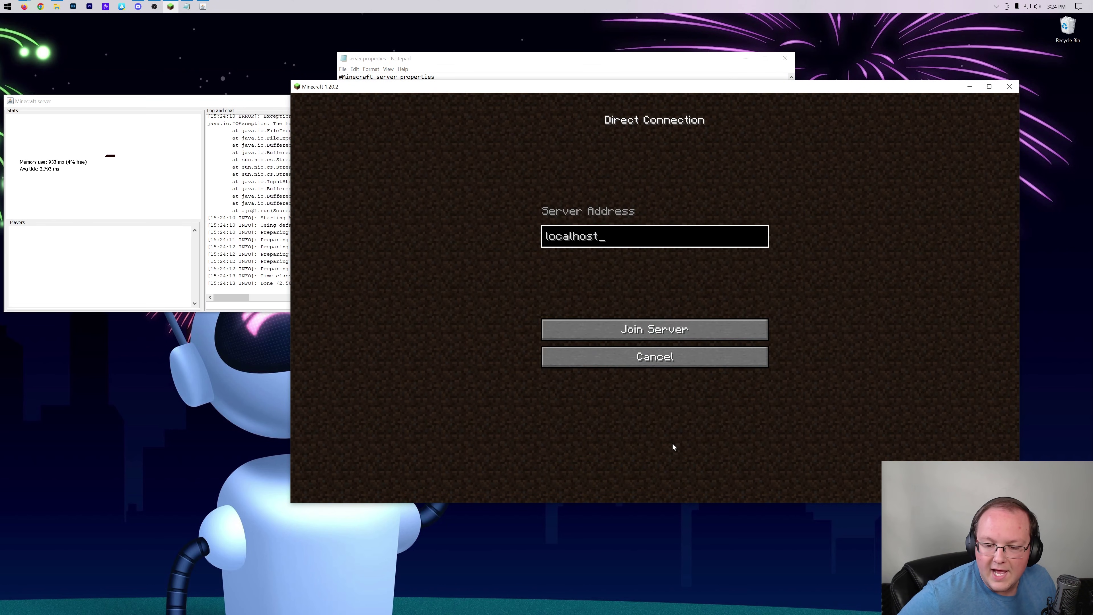
pyautogui.click(634, 336)
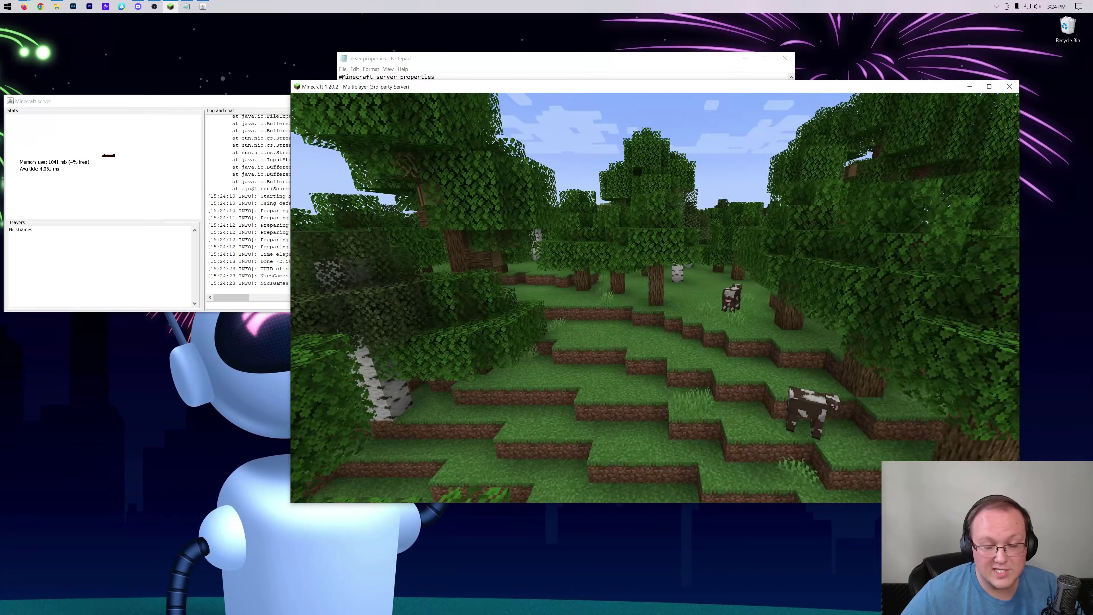
pyautogui.press('e')
pyautogui.press('e')
pyautogui.press('w')
# Step: Change the player's game mode to survival by running the gamemode command in the server console
pyautogui.press('t')
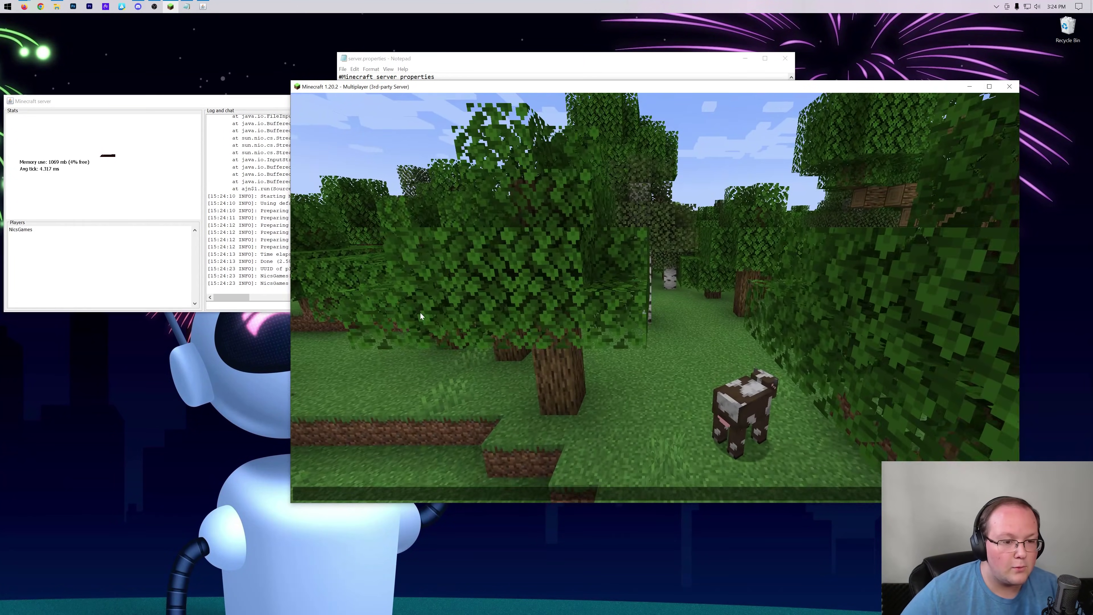
pyautogui.click(247, 305)
pyautogui.write('gamemode ')
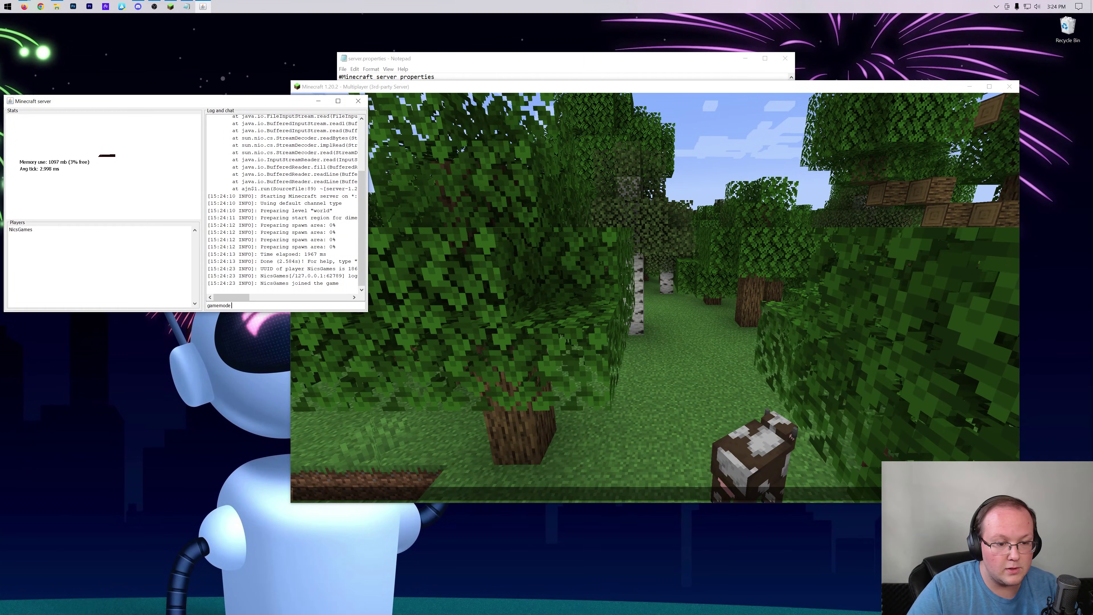
pyautogui.write('surviva')
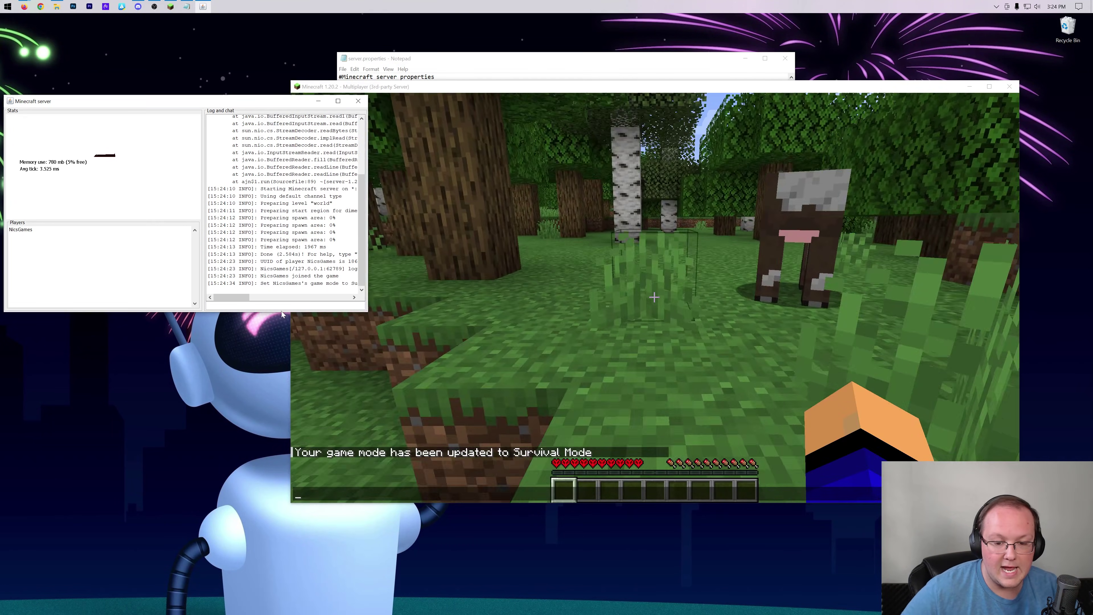
# Step: Return to the game, close the chat and walk through the forest in survival mode
pyautogui.hotkey('alt', 'Tab')
pyautogui.press('Escape')
pyautogui.press('w')
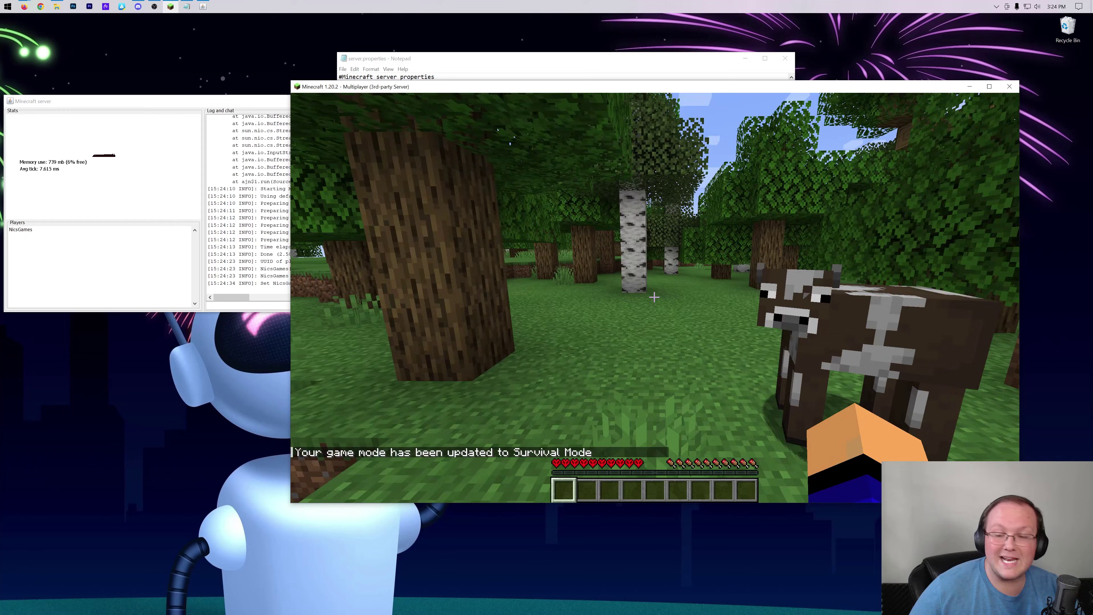
pyautogui.press('w')
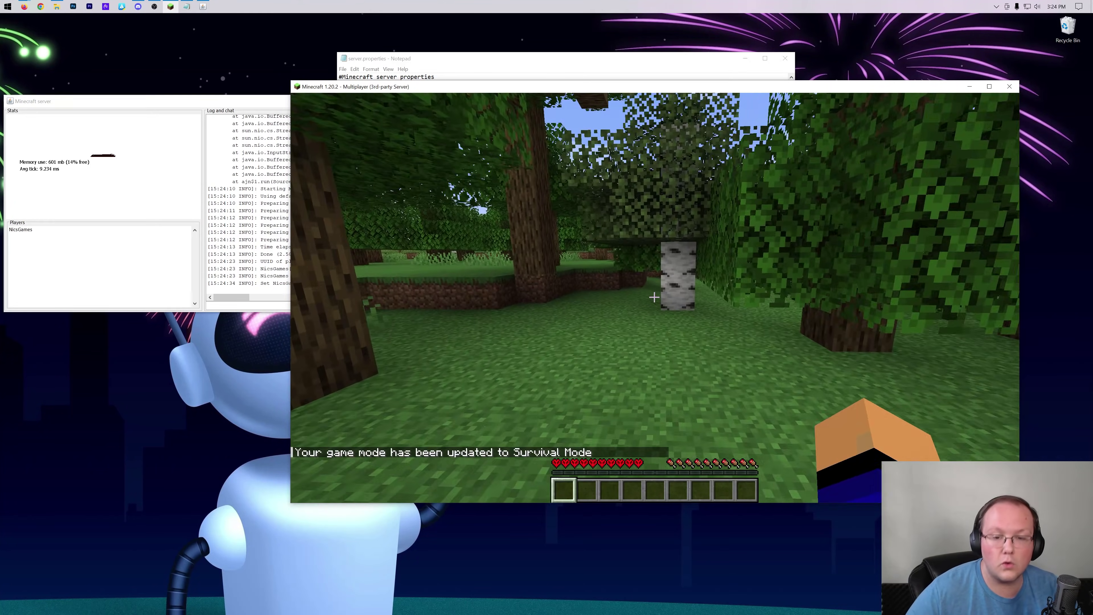
pyautogui.press('w')
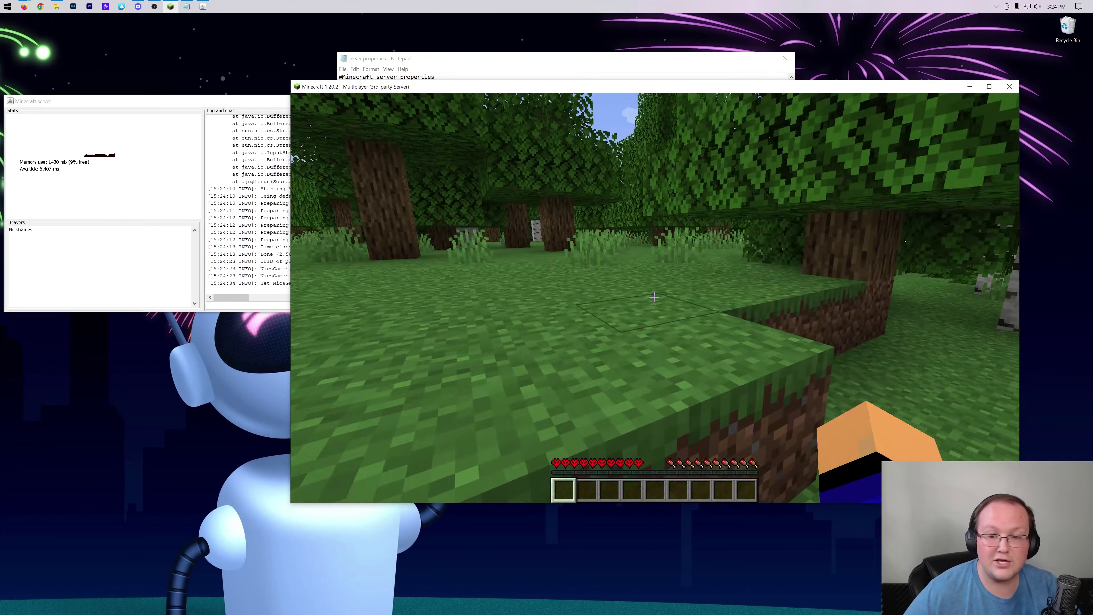
pyautogui.press('w')
pyautogui.press('w')
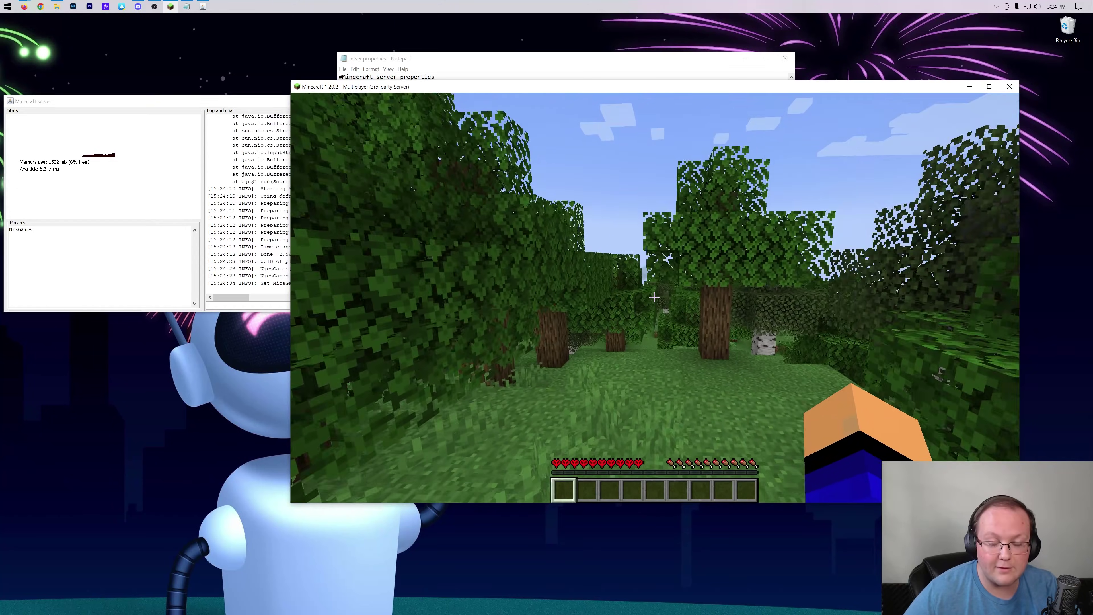